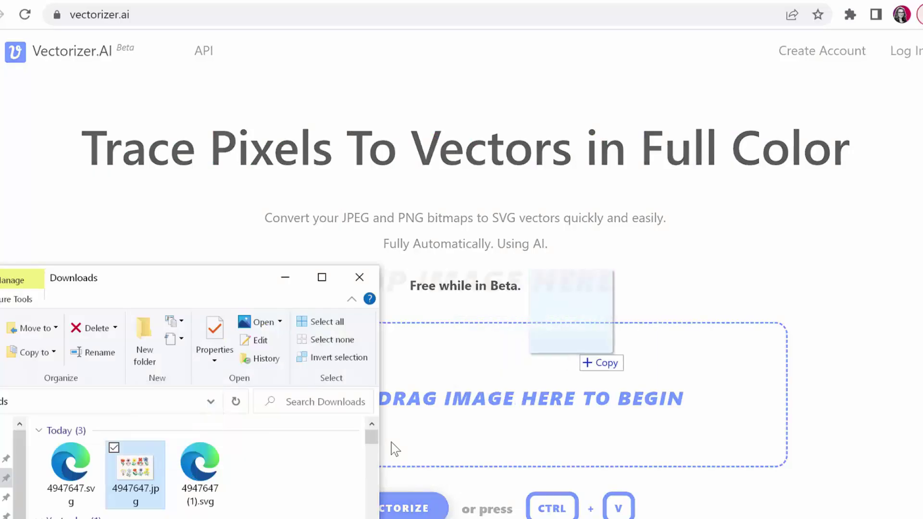
Upload the flower JPEG to Vectorizer.AI, accept the pre-crop, and download the SVG result.
{"action": "left_click_drag", "start_coordinate": [579, 355], "coordinate": [579, 370]}
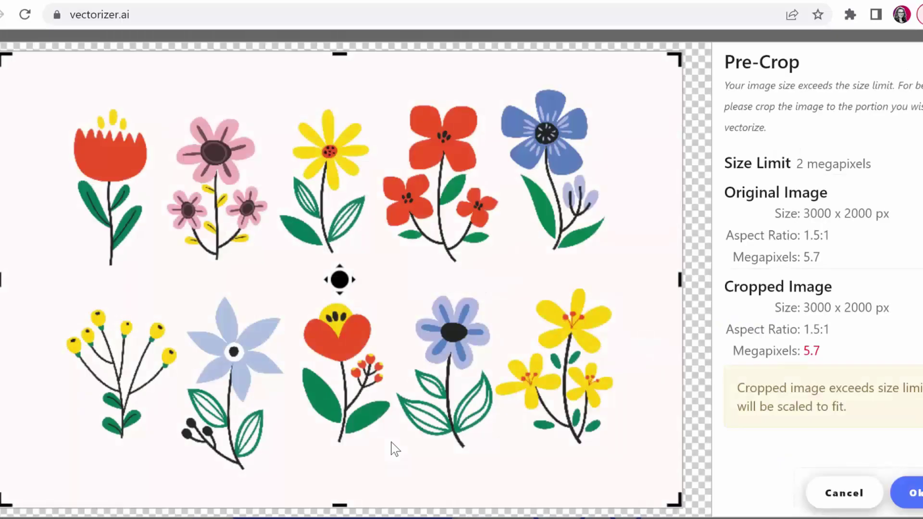
{"action": "key", "text": "Return"}
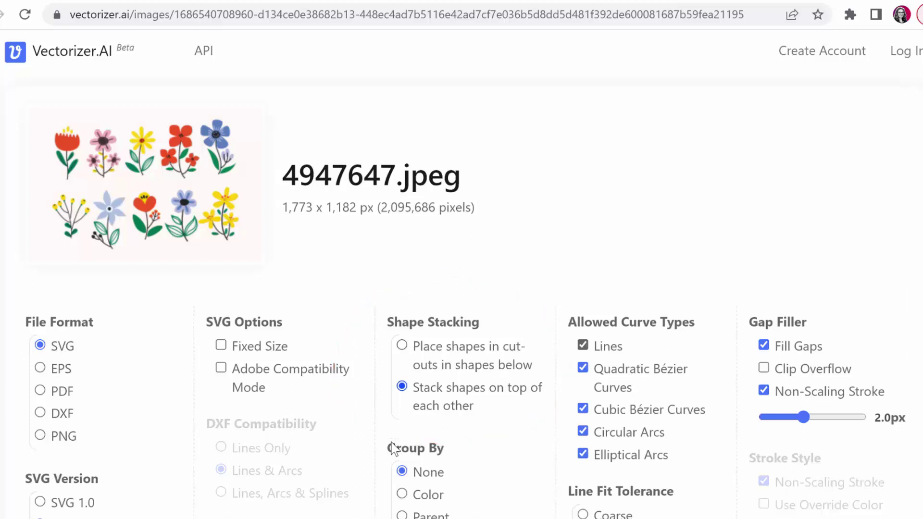
{"action": "scroll", "coordinate": [394, 448], "scroll_direction": "down", "scroll_amount": 10}
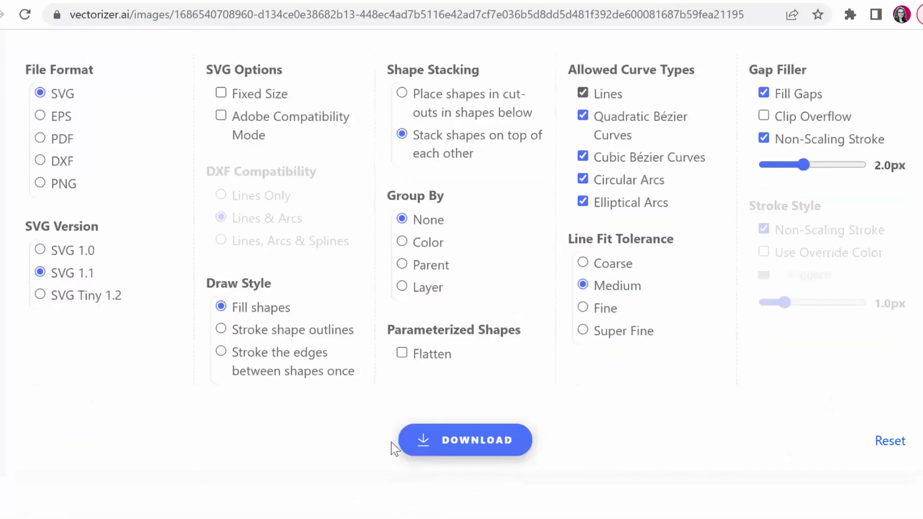
{"action": "scroll", "coordinate": [393, 448], "scroll_direction": "up", "scroll_amount": 3}
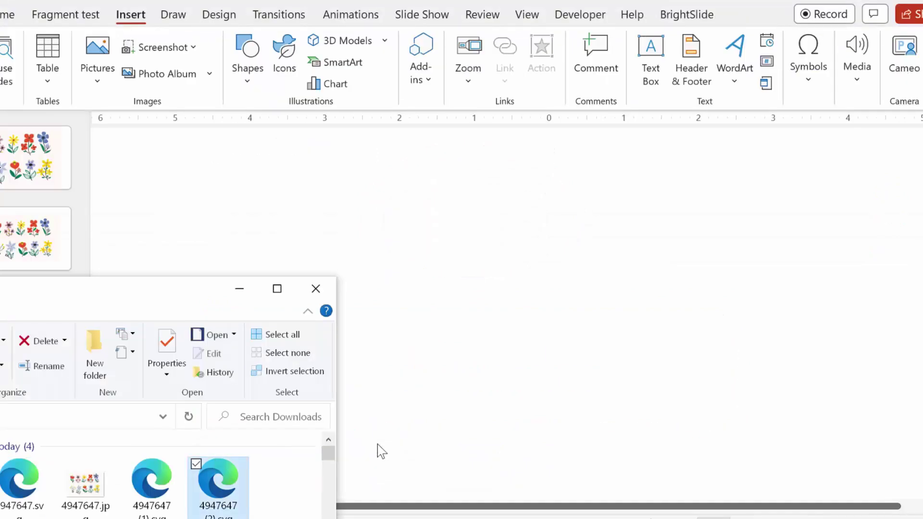
Drop the downloaded flower SVG file onto the blank third slide.
{"action": "left_click_drag", "start_coordinate": [377, 444], "coordinate": [377, 444]}
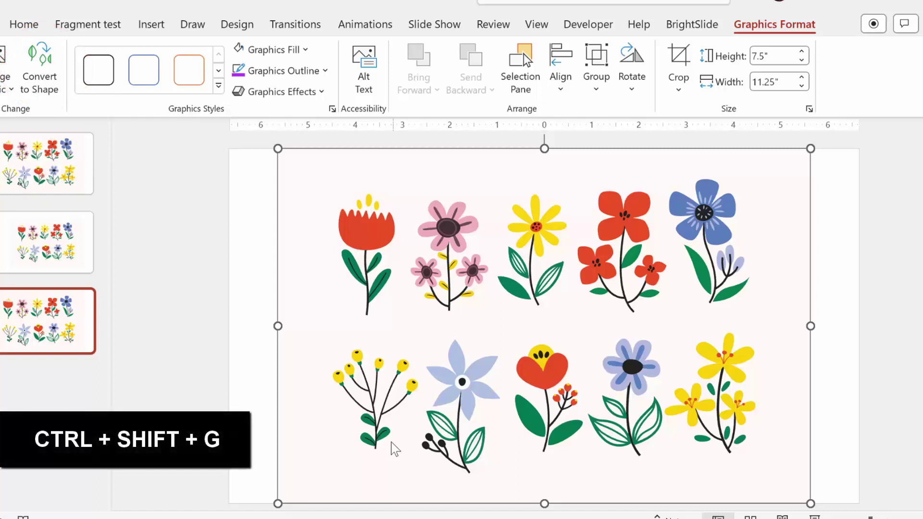
Ungroup the flower SVG into drawing shapes and delete its pale pink background shape.
{"action": "key", "text": "ctrl+shift+g"}
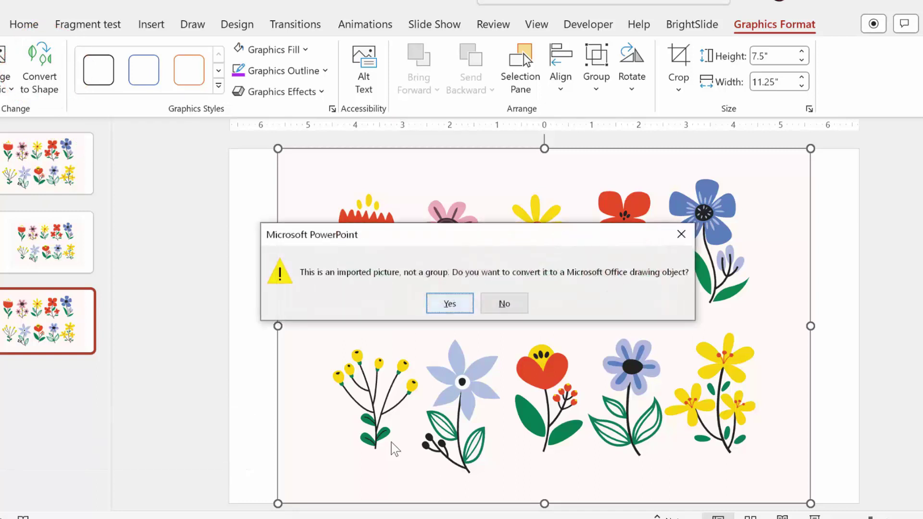
{"action": "key", "text": "Return"}
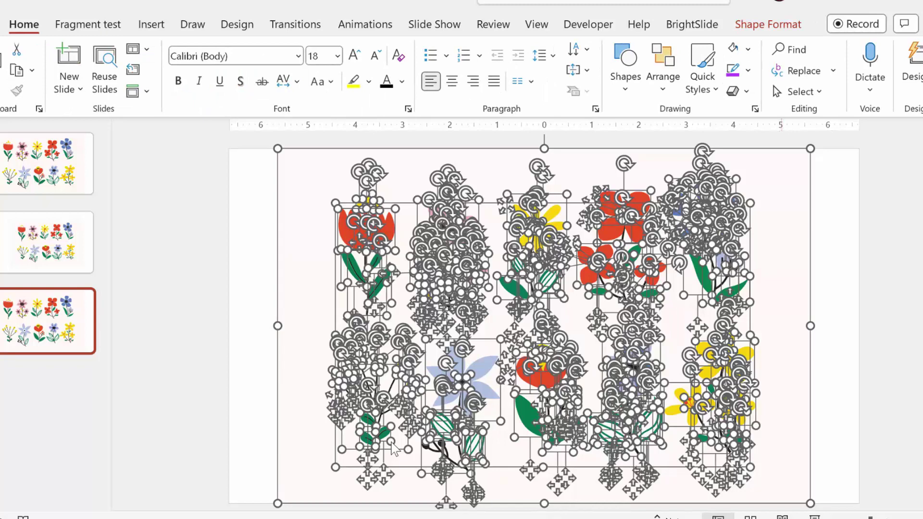
{"action": "left_click", "coordinate": [391, 443]}
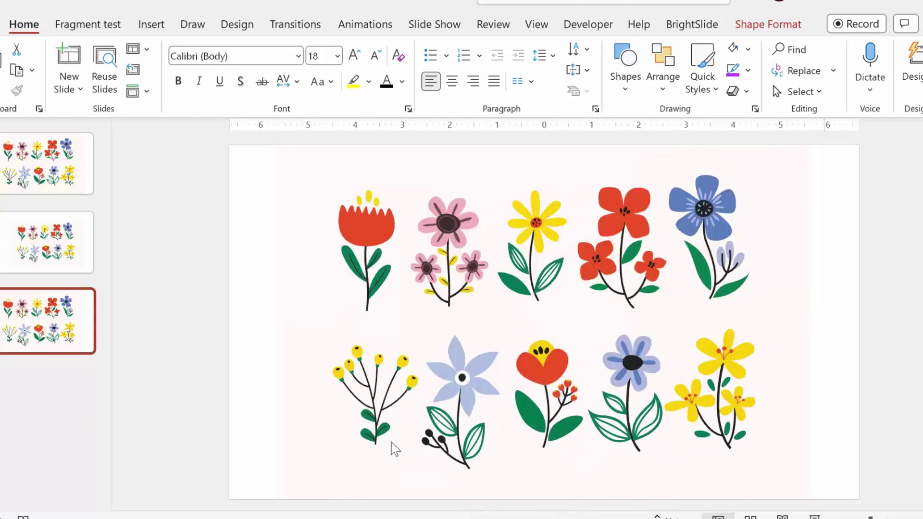
{"action": "left_click", "coordinate": [391, 442]}
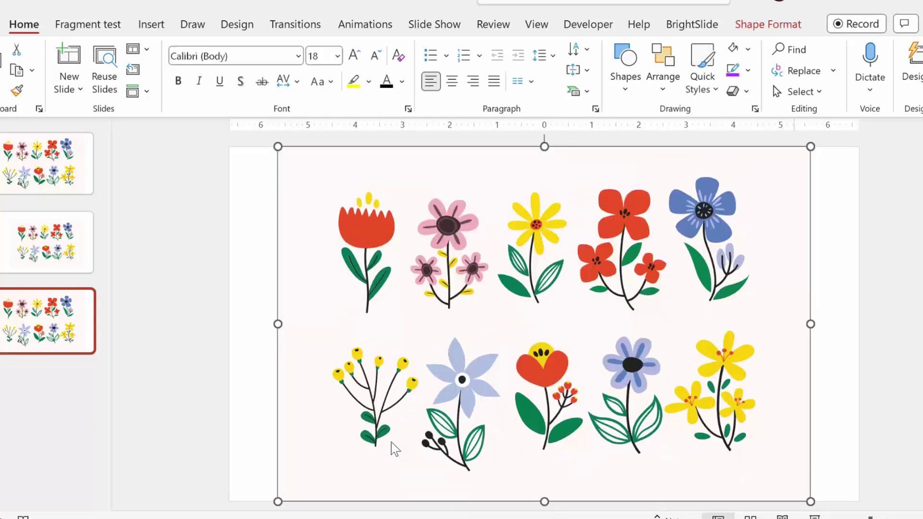
{"action": "key", "text": "Delete"}
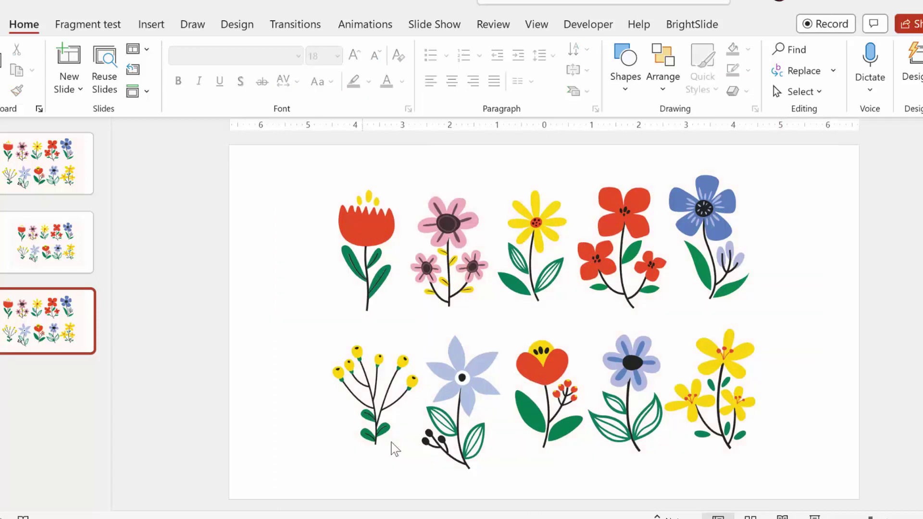
Select the red tulip head and bring up the Shape Fill colour choices.
{"action": "key", "text": "Tab"}
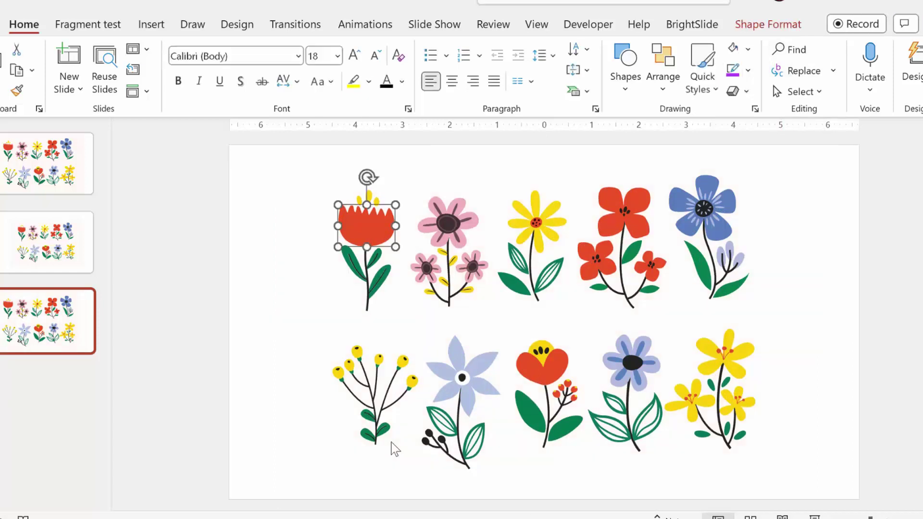
{"action": "key", "text": "alt+h"}
{"action": "key", "text": "s"}
{"action": "key", "text": "f"}
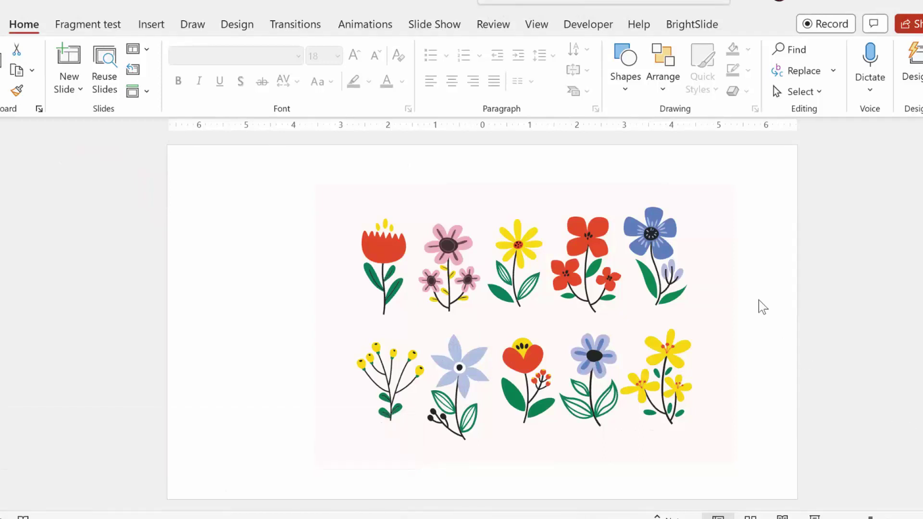
Drag the blue flower's petal shape off to the right, then set it back onto its flower.
{"action": "left_click", "coordinate": [664, 251]}
{"action": "left_click_drag", "start_coordinate": [664, 250], "coordinate": [733, 224]}
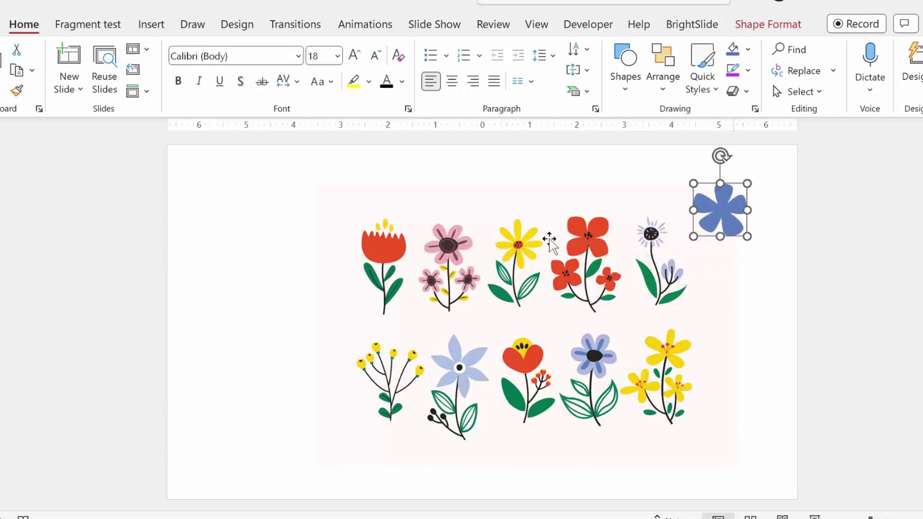
{"action": "left_click", "coordinate": [106, 232]}
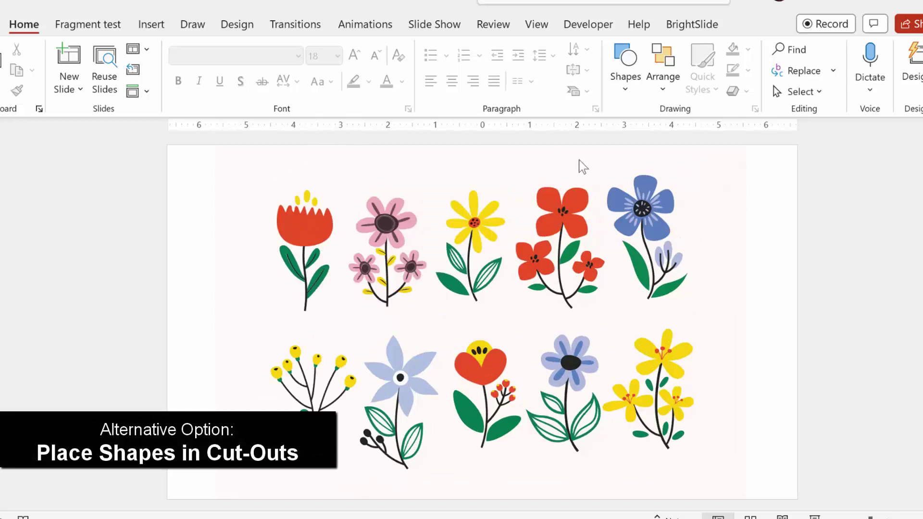
{"action": "left_click", "coordinate": [613, 193]}
{"action": "left_click_drag", "start_coordinate": [612, 193], "coordinate": [750, 189]}
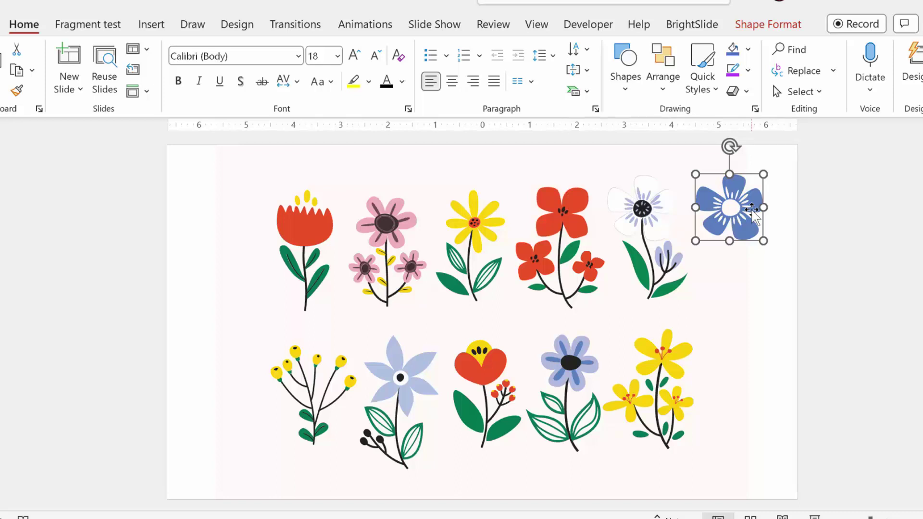
{"action": "left_click_drag", "start_coordinate": [751, 209], "coordinate": [664, 209]}
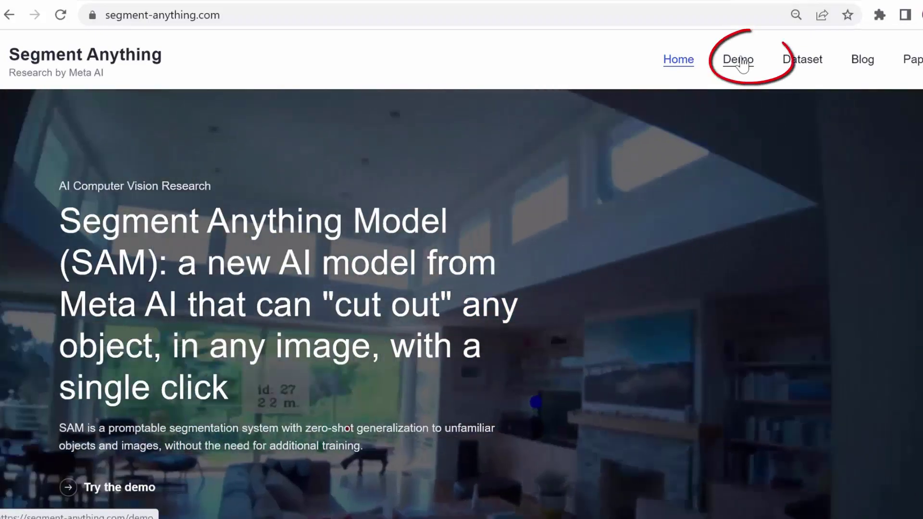
Start the Segment Anything demo, accept the terms, and load the salad photo from the gallery.
{"action": "left_click", "coordinate": [741, 64]}
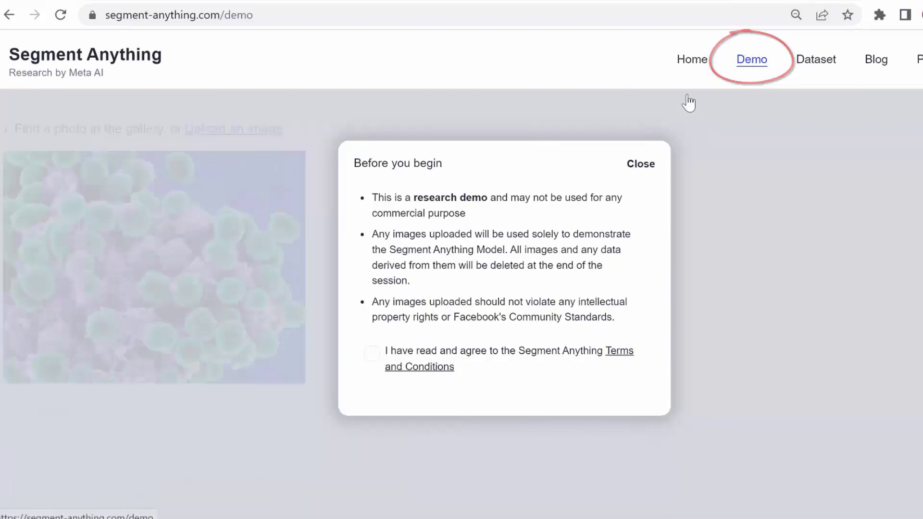
{"action": "left_click", "coordinate": [371, 354]}
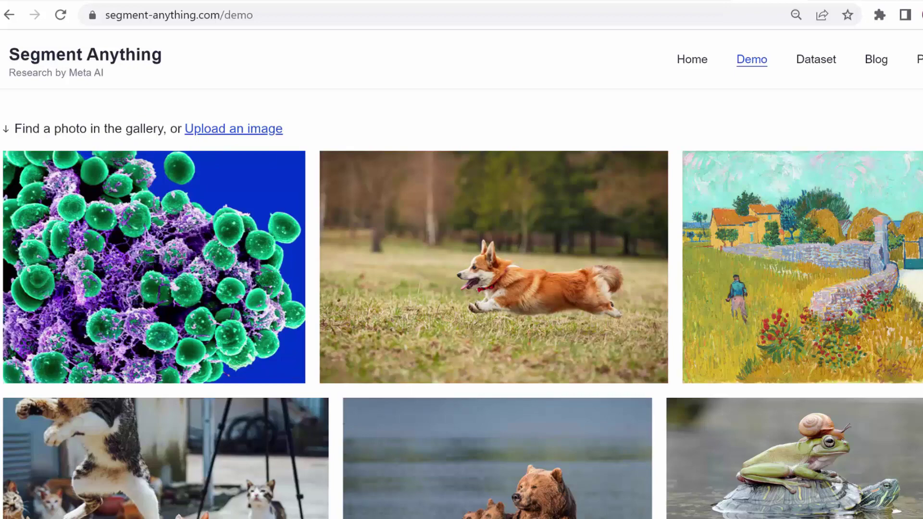
{"action": "scroll", "coordinate": [461, 334], "scroll_direction": "down", "scroll_amount": 10}
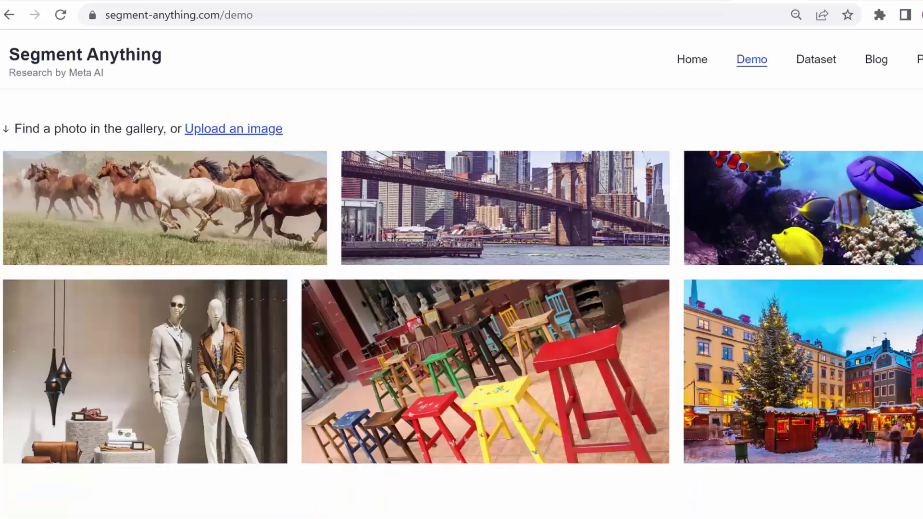
{"action": "scroll", "coordinate": [644, 314], "scroll_direction": "down", "scroll_amount": 5}
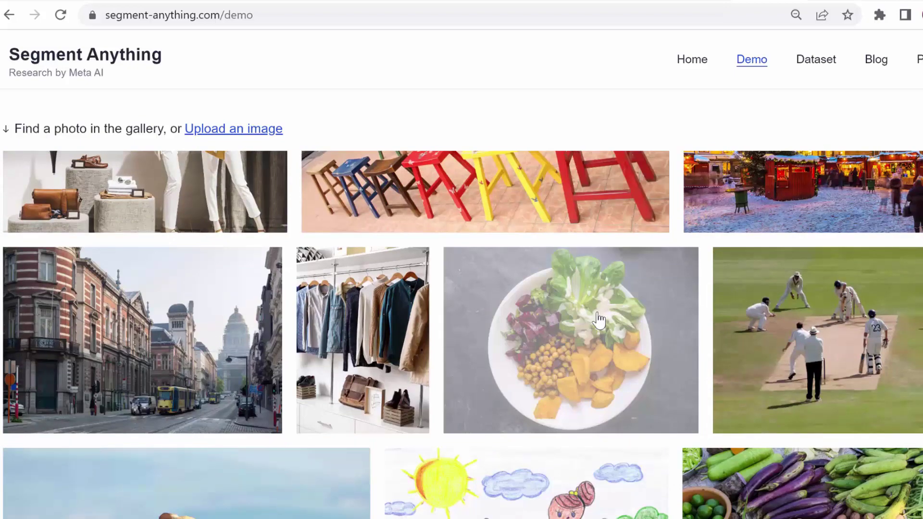
{"action": "left_click", "coordinate": [598, 319]}
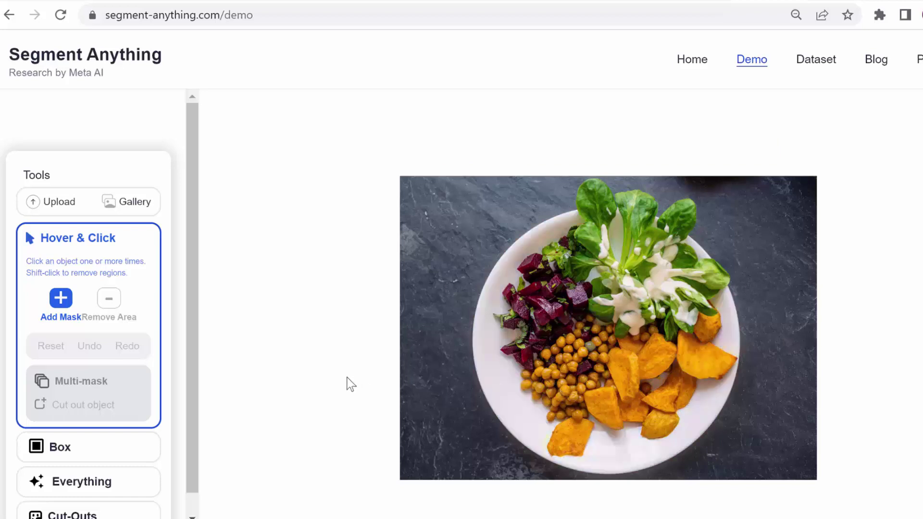
Run the Everything tool to auto-mask every object in the salad photo.
{"action": "left_click_drag", "start_coordinate": [190, 307], "coordinate": [192, 365]}
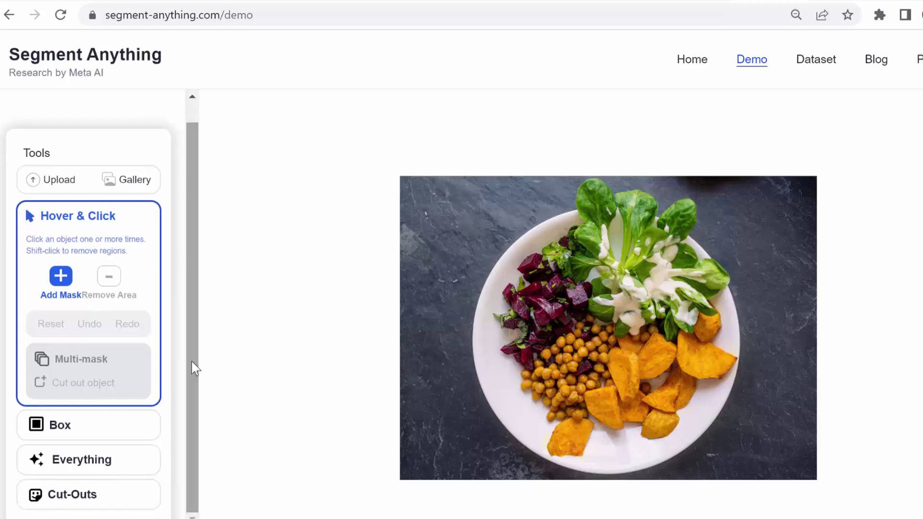
{"action": "left_click", "coordinate": [84, 462]}
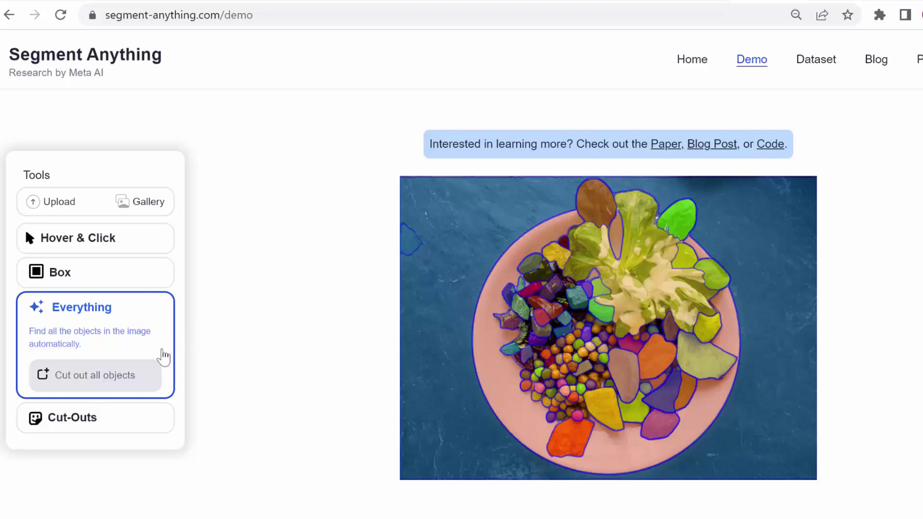
Cut out all segmented objects and copy the orange sweet potato cut-out image.
{"action": "left_click", "coordinate": [115, 380]}
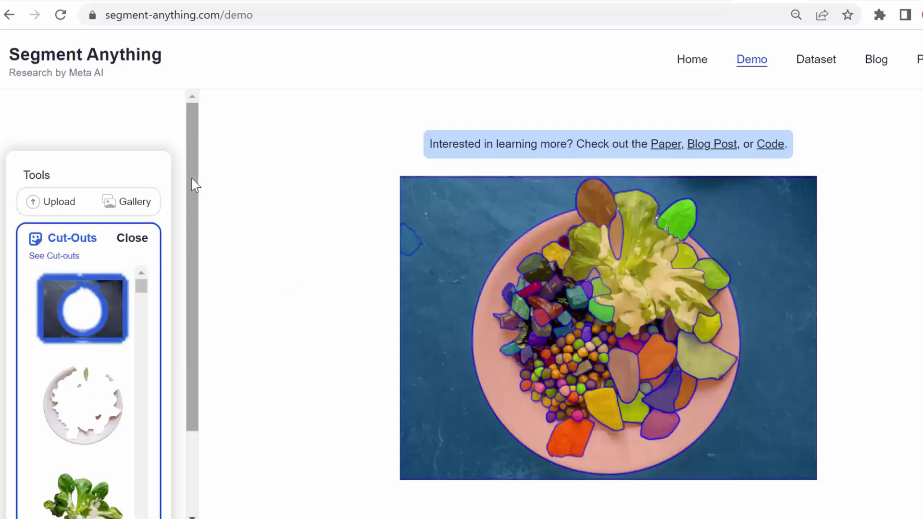
{"action": "left_click_drag", "start_coordinate": [195, 184], "coordinate": [196, 282]}
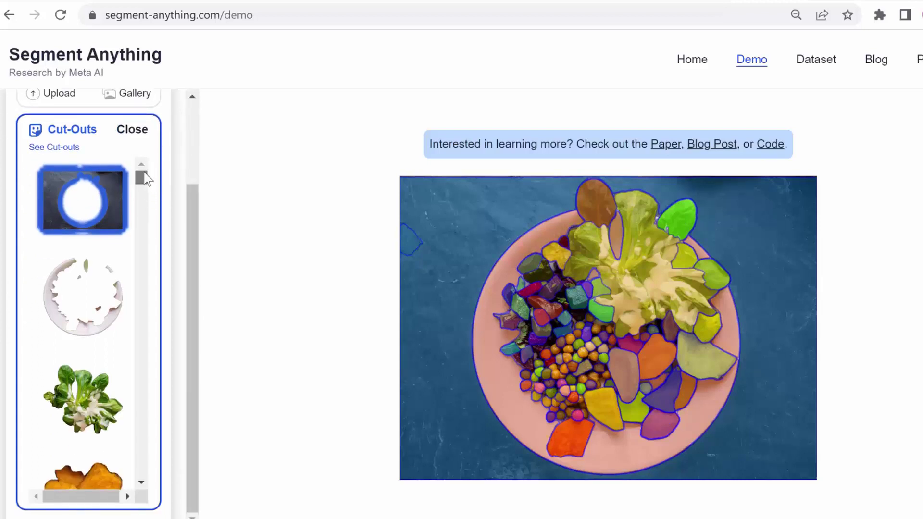
{"action": "left_click_drag", "start_coordinate": [144, 173], "coordinate": [144, 376]}
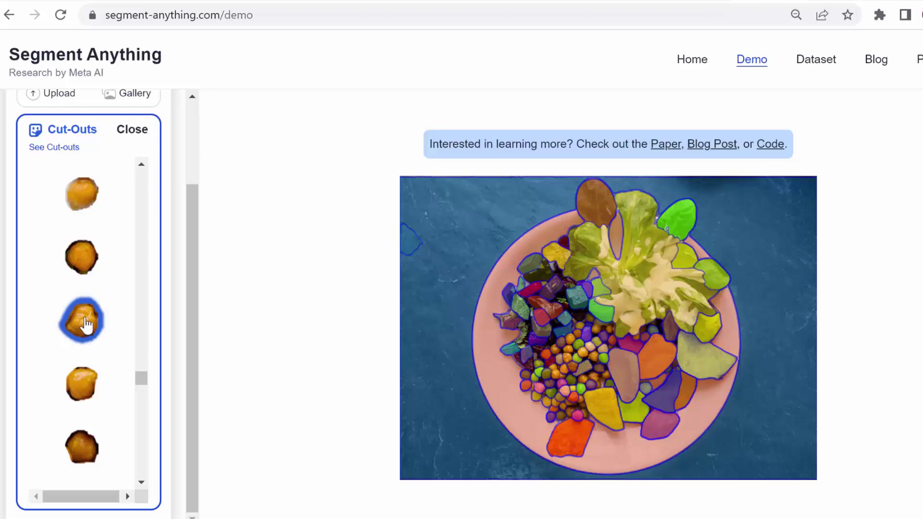
{"action": "right_click", "coordinate": [85, 322]}
{"action": "left_click", "coordinate": [126, 371]}
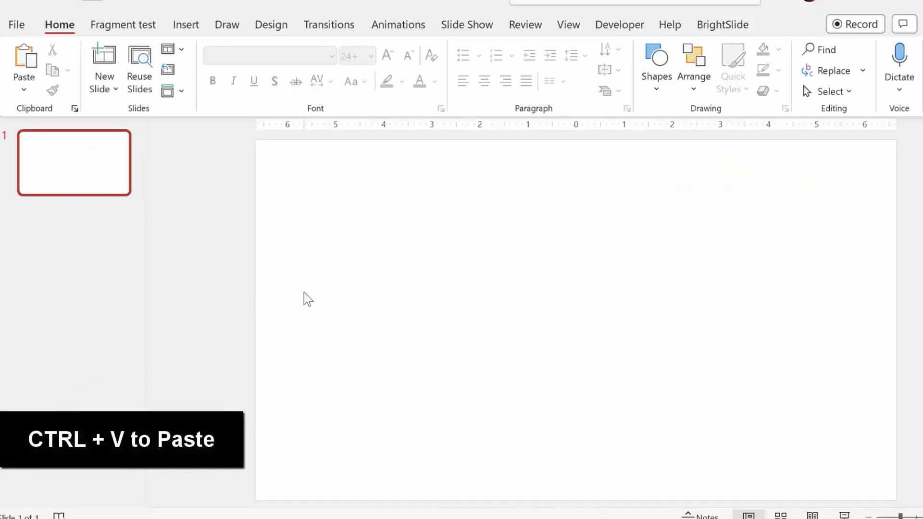
Paste the sweet potato cut-out onto the blank slide and nudge it just left of centre.
{"action": "key", "text": "ctrl+v"}
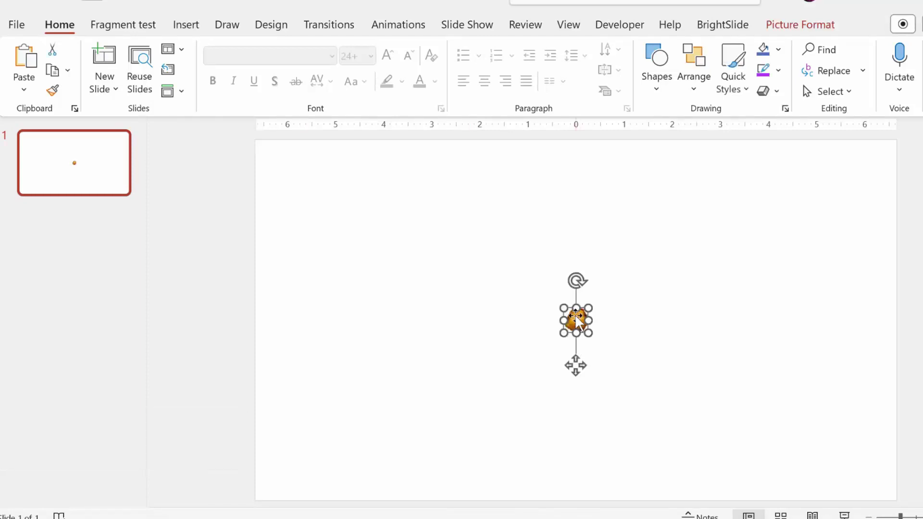
{"action": "left_click_drag", "start_coordinate": [558, 315], "coordinate": [482, 320]}
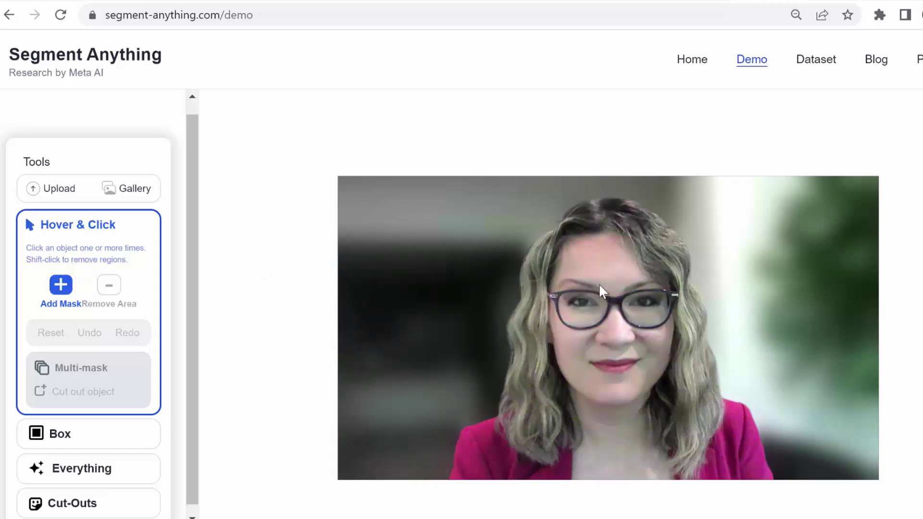
Add mask points on the woman and her neck to cover her head, hair and shoulders.
{"action": "left_click", "coordinate": [610, 396]}
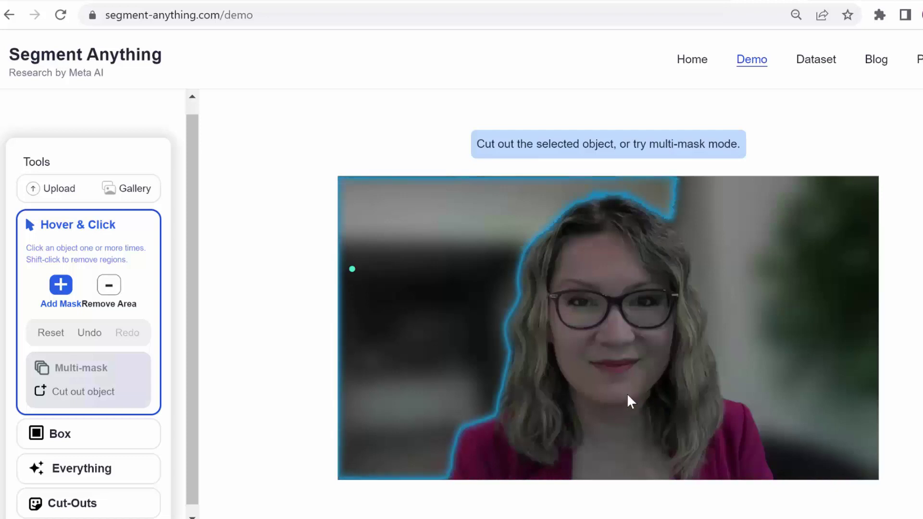
{"action": "left_click", "coordinate": [687, 397]}
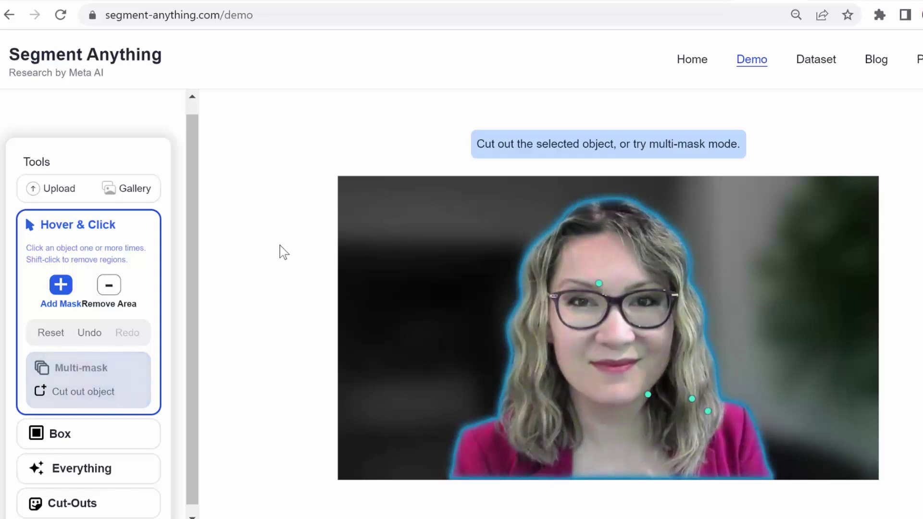
Cut out the masked woman as her own image and copy that cut-out.
{"action": "left_click", "coordinate": [78, 398]}
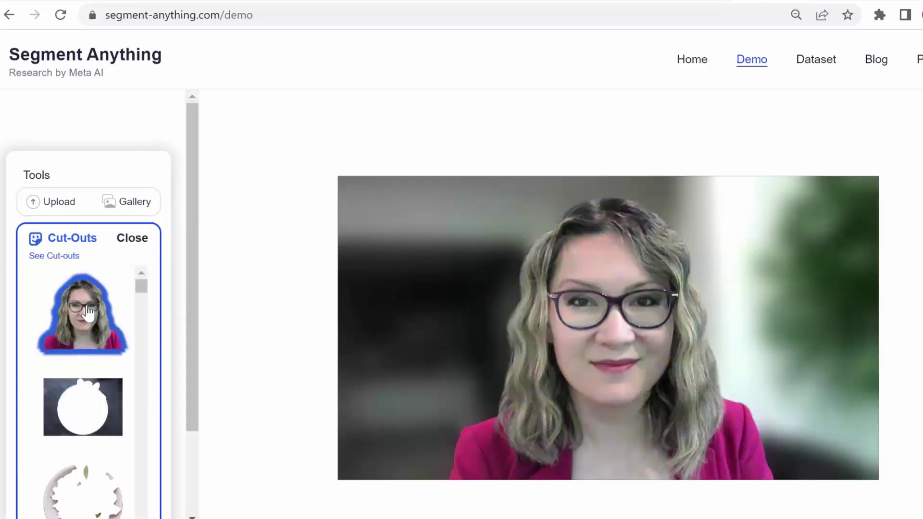
{"action": "right_click", "coordinate": [94, 307]}
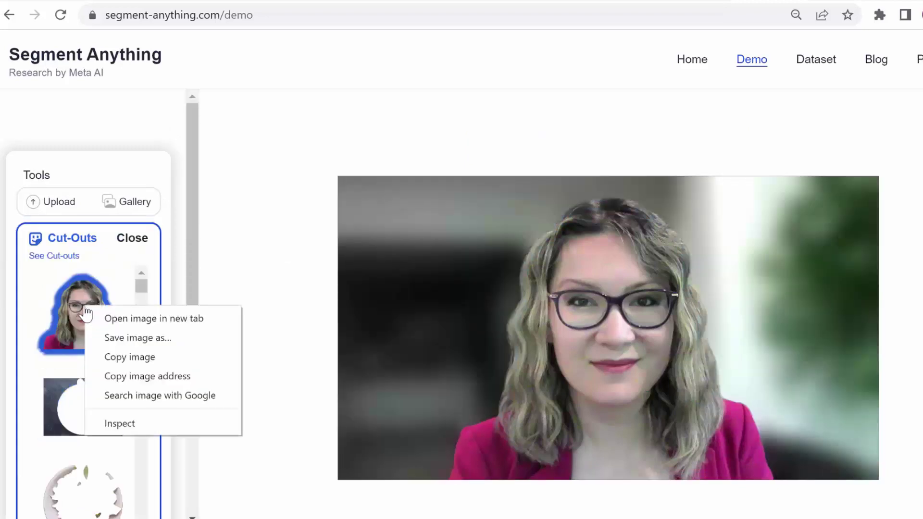
{"action": "left_click", "coordinate": [109, 355]}
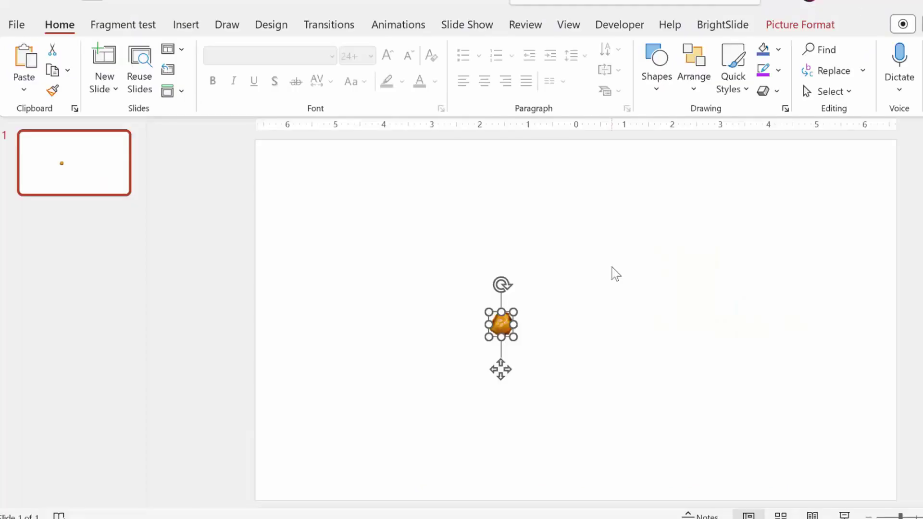
{"action": "left_click", "coordinate": [611, 268]}
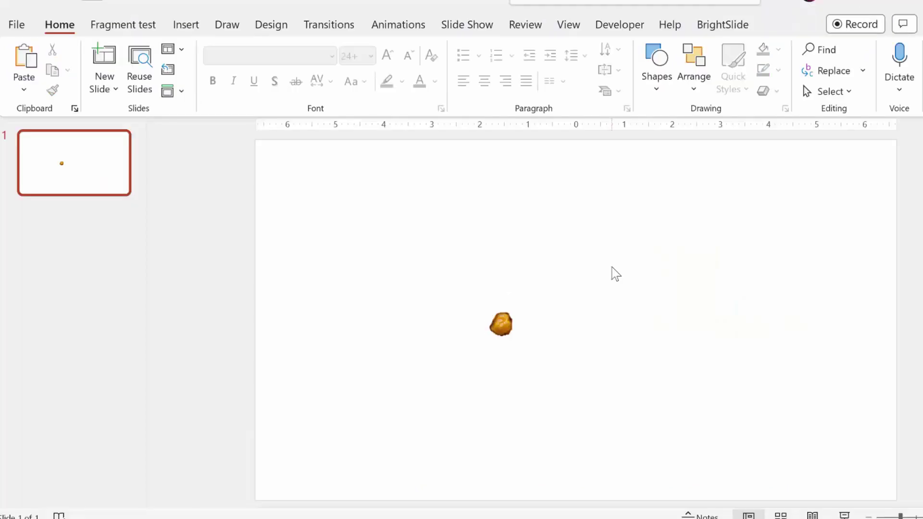
Paste the woman's cut-out onto the slide, shrink it from the corner, and shift it up-right.
{"action": "key", "text": "ctrl+v"}
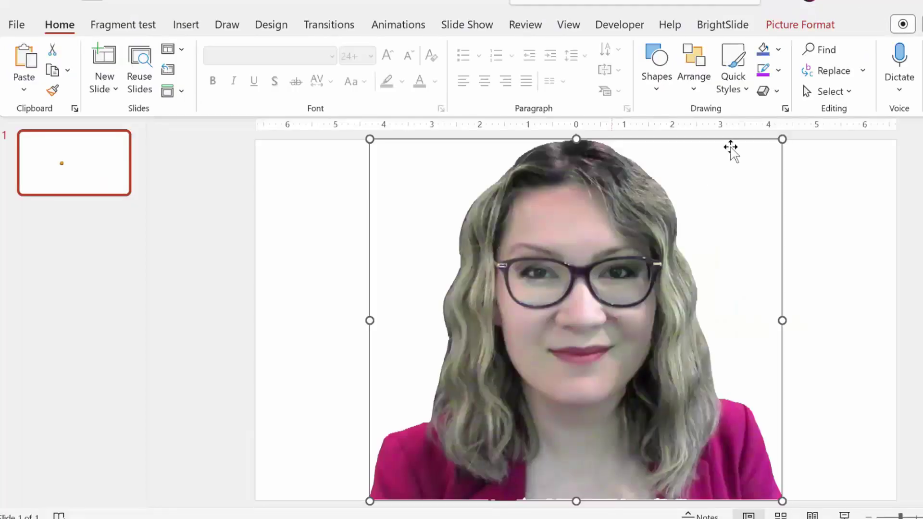
{"action": "left_click_drag", "start_coordinate": [782, 139], "coordinate": [690, 211]}
{"action": "left_click_drag", "start_coordinate": [587, 319], "coordinate": [597, 298]}
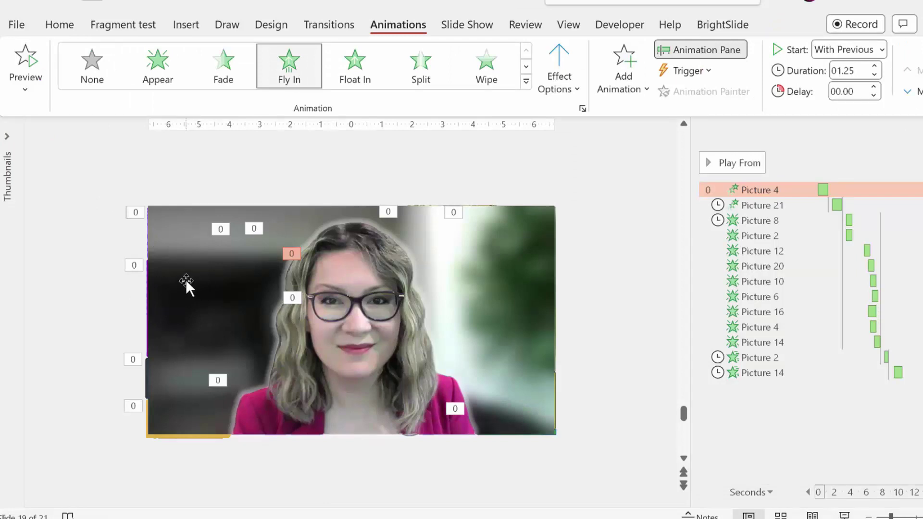
Inspect Pictures 14 and 2, then pull the blue-hair layer (Picture 21) up to reveal layers beneath.
{"action": "left_click", "coordinate": [213, 276]}
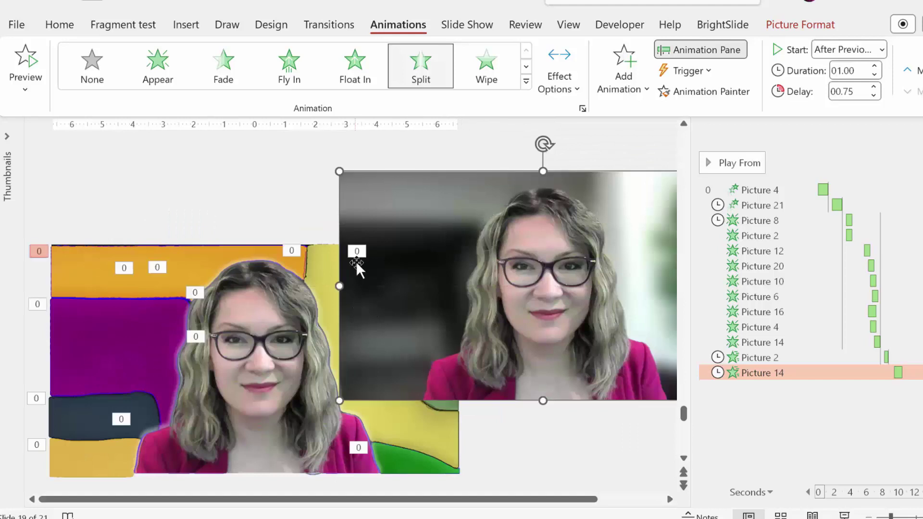
{"action": "left_click", "coordinate": [454, 228]}
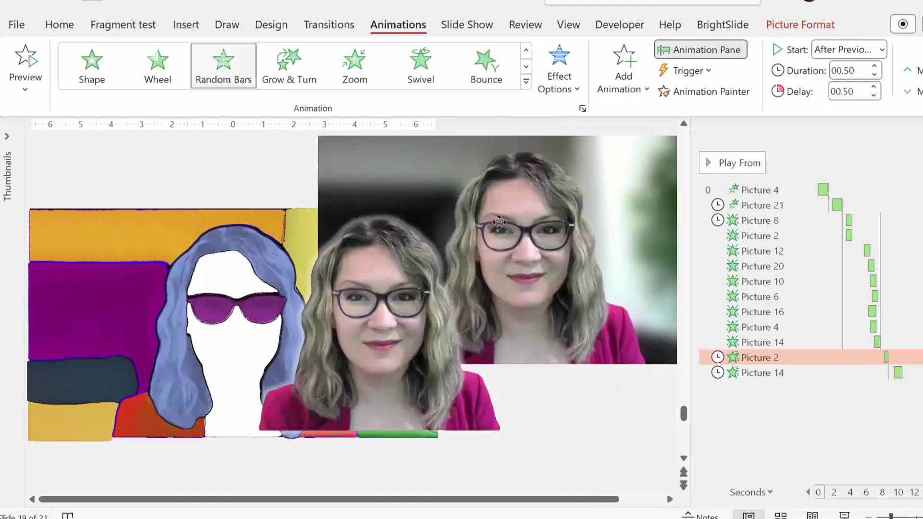
{"action": "left_click", "coordinate": [207, 242]}
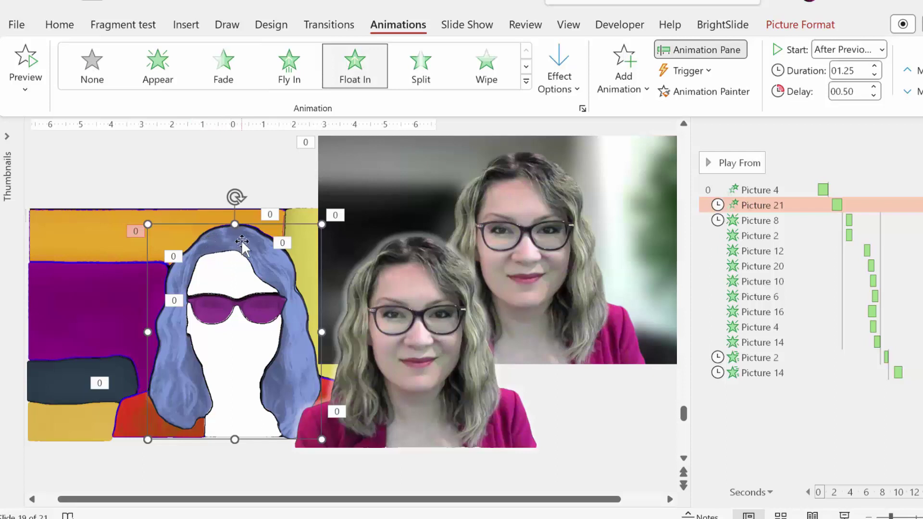
{"action": "left_click_drag", "start_coordinate": [241, 243], "coordinate": [211, 200]}
Pull the purple layer (Picture 20) up and right, undo the last move, and play the animations.
{"action": "left_click", "coordinate": [96, 329]}
{"action": "left_click_drag", "start_coordinate": [118, 299], "coordinate": [198, 231]}
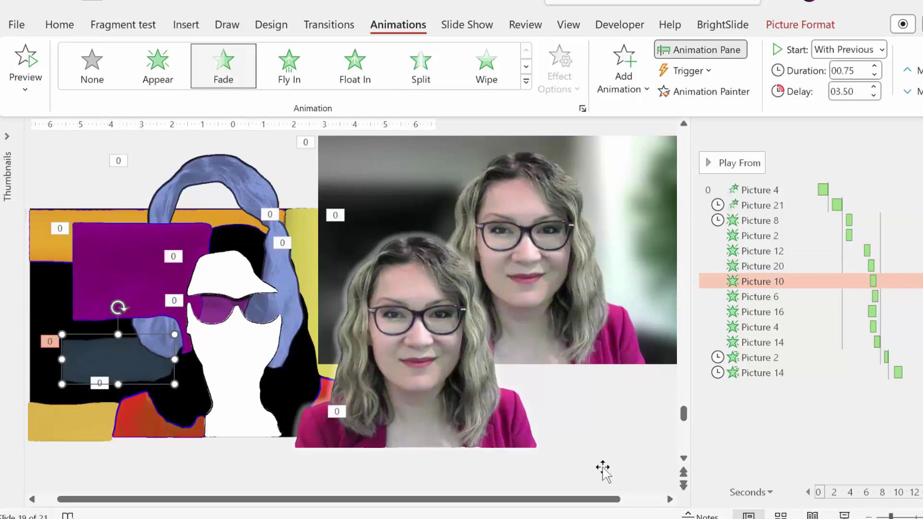
{"action": "key", "text": "ctrl+z"}
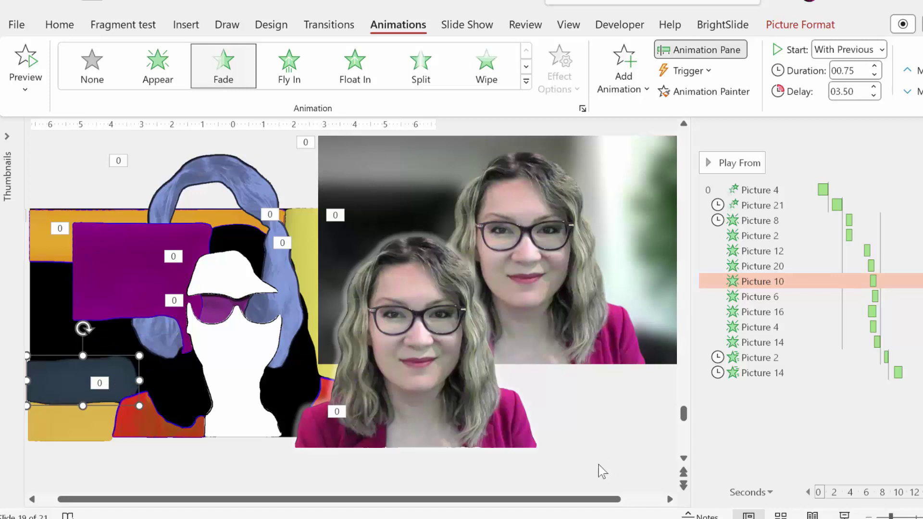
{"action": "left_click", "coordinate": [744, 164]}
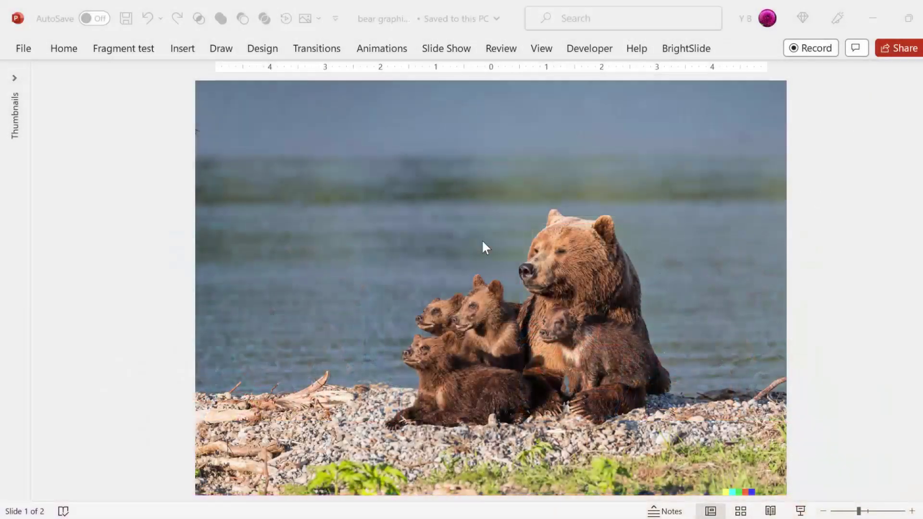
Paste a red hand-drawn circle around the bears on the bear photo slide.
{"action": "key", "text": "ctrl+v"}
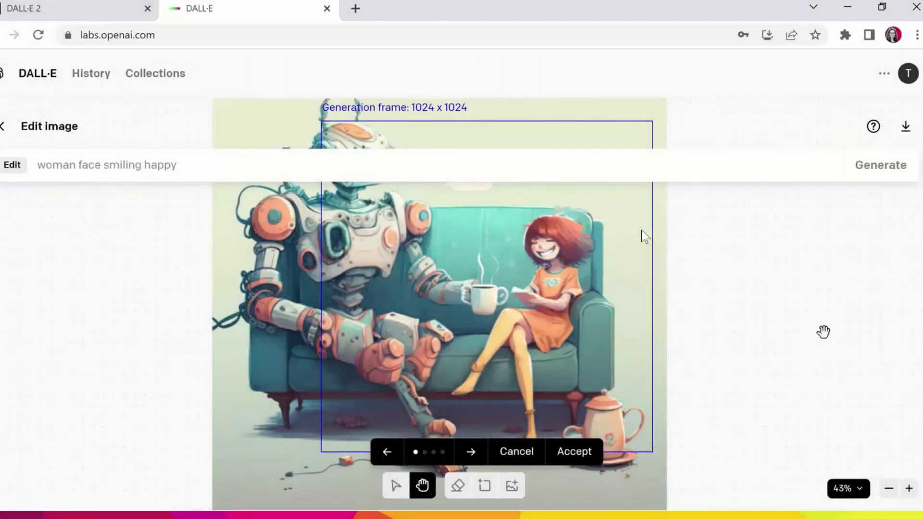
Step through all four smiling-face variations, then return to the second, closed-eyes version.
{"action": "left_click_drag", "start_coordinate": [821, 323], "coordinate": [814, 401]}
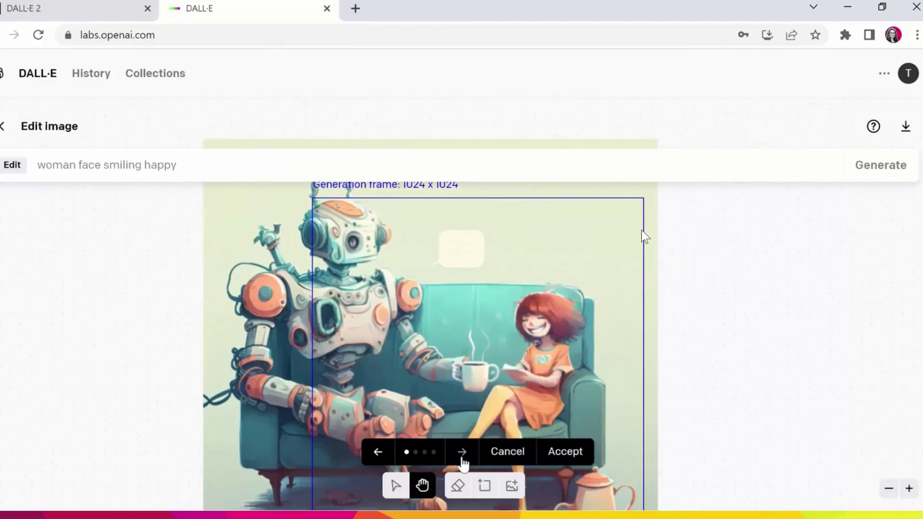
{"action": "left_click", "coordinate": [462, 457]}
{"action": "left_click", "coordinate": [462, 457]}
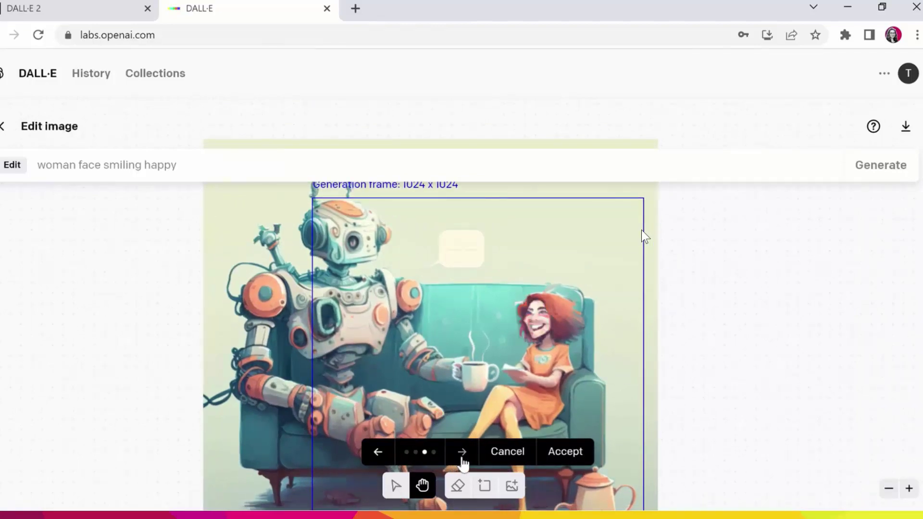
{"action": "left_click", "coordinate": [462, 457]}
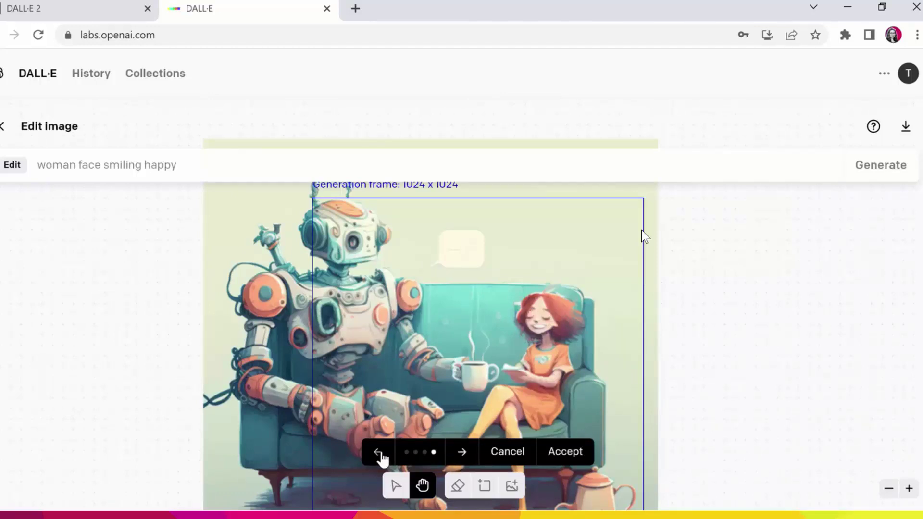
{"action": "left_click", "coordinate": [380, 454]}
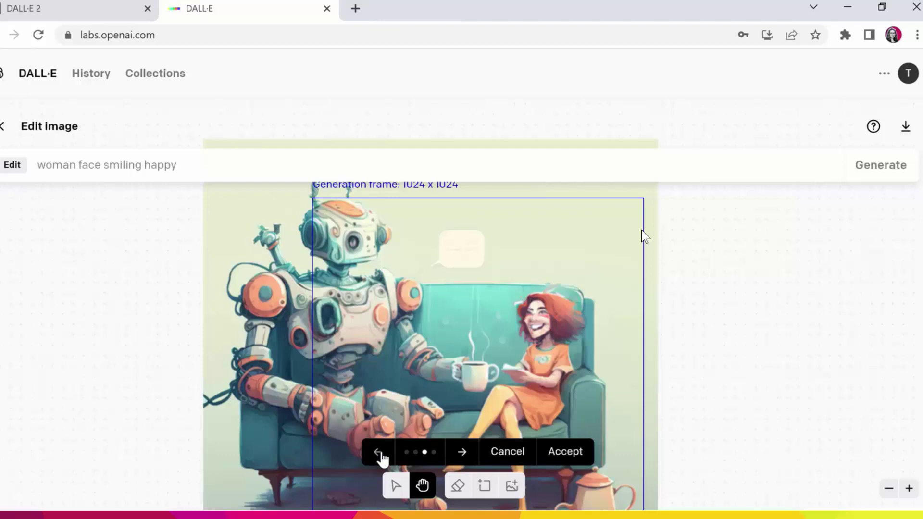
{"action": "left_click", "coordinate": [380, 454]}
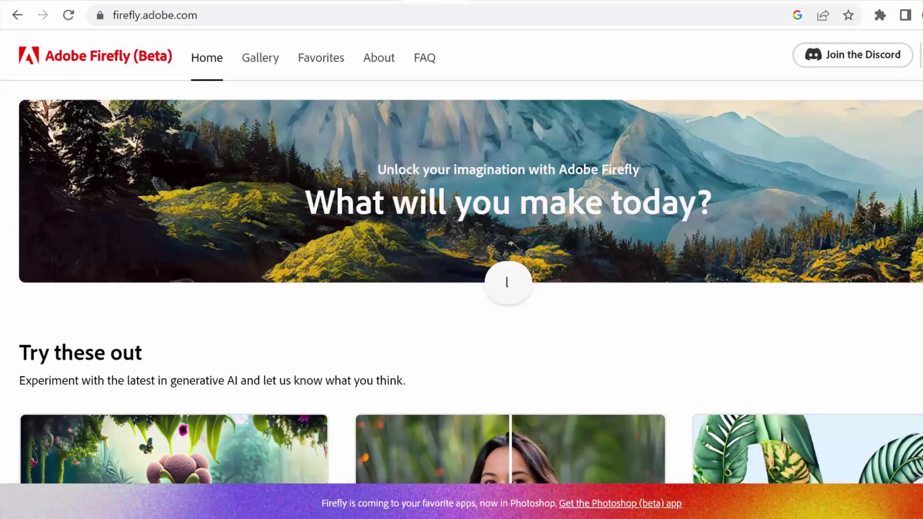
Browse the Firefly home page tools and launch Generate on the Generative fill card.
{"action": "scroll", "coordinate": [471, 283], "scroll_direction": "down", "scroll_amount": 5}
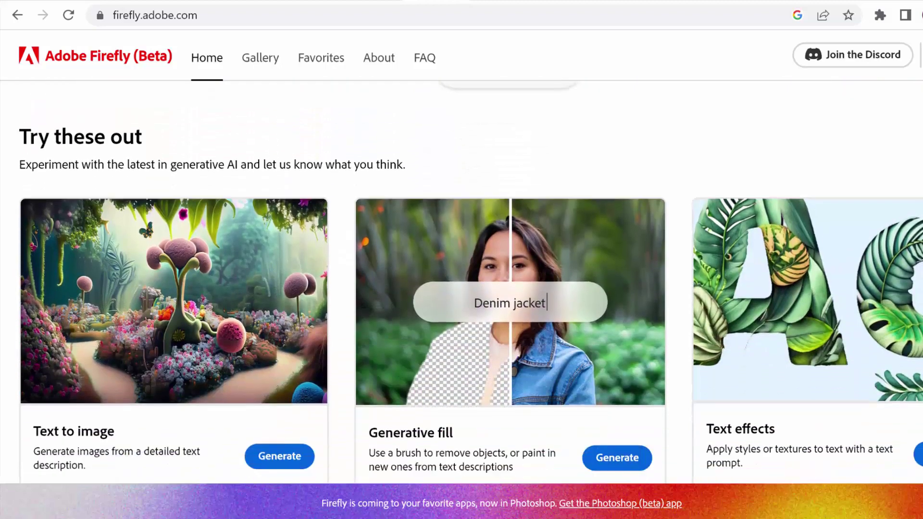
{"action": "scroll", "coordinate": [471, 282], "scroll_direction": "down", "scroll_amount": 3}
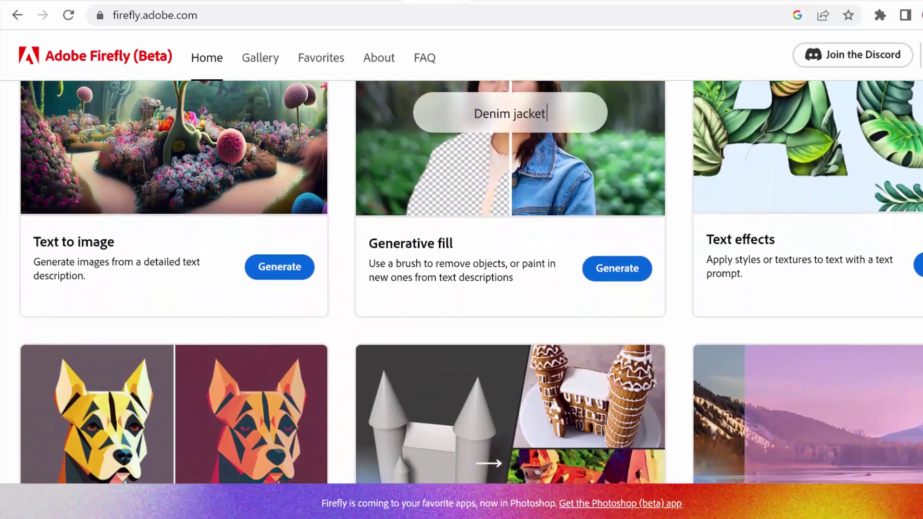
{"action": "scroll", "coordinate": [471, 282], "scroll_direction": "down", "scroll_amount": 6}
{"action": "scroll", "coordinate": [471, 282], "scroll_direction": "up", "scroll_amount": 4}
{"action": "scroll", "coordinate": [471, 282], "scroll_direction": "up", "scroll_amount": 4}
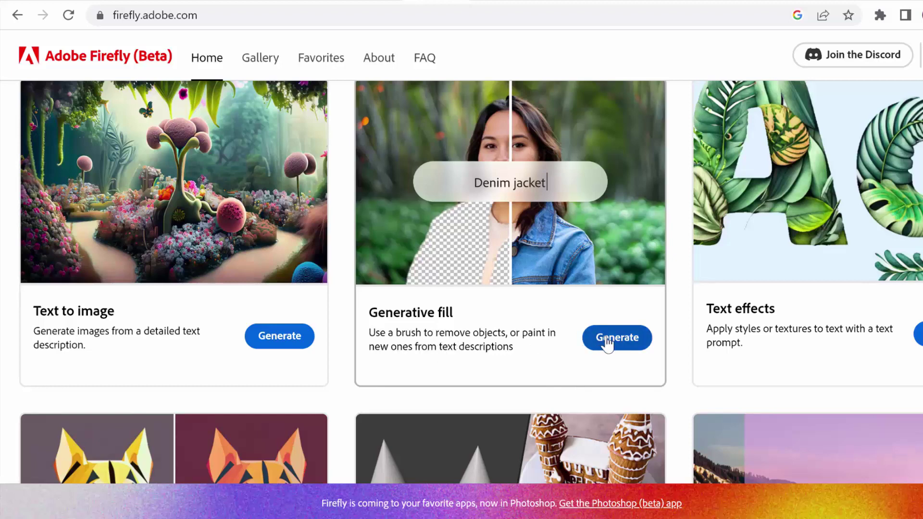
{"action": "left_click", "coordinate": [606, 343]}
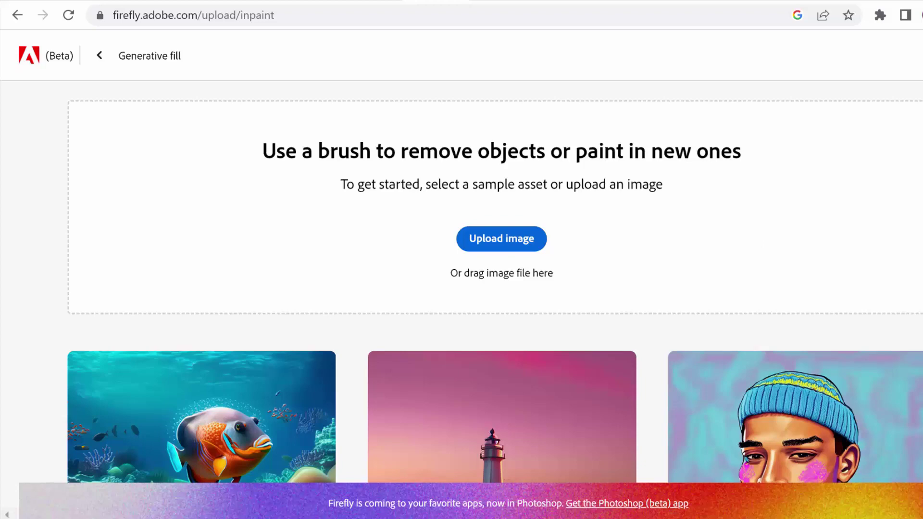
Go back from the Generative fill page to the Firefly home page with Alt+Left.
{"action": "key", "text": "alt+Left"}
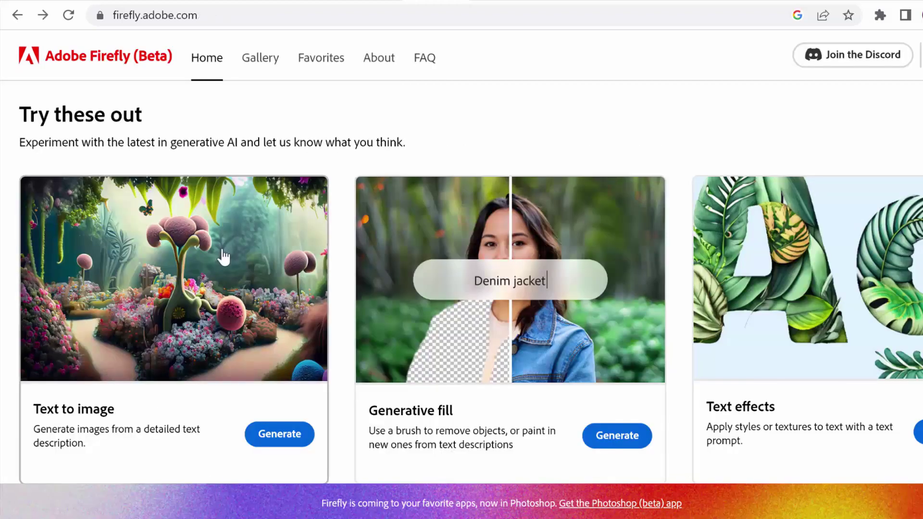